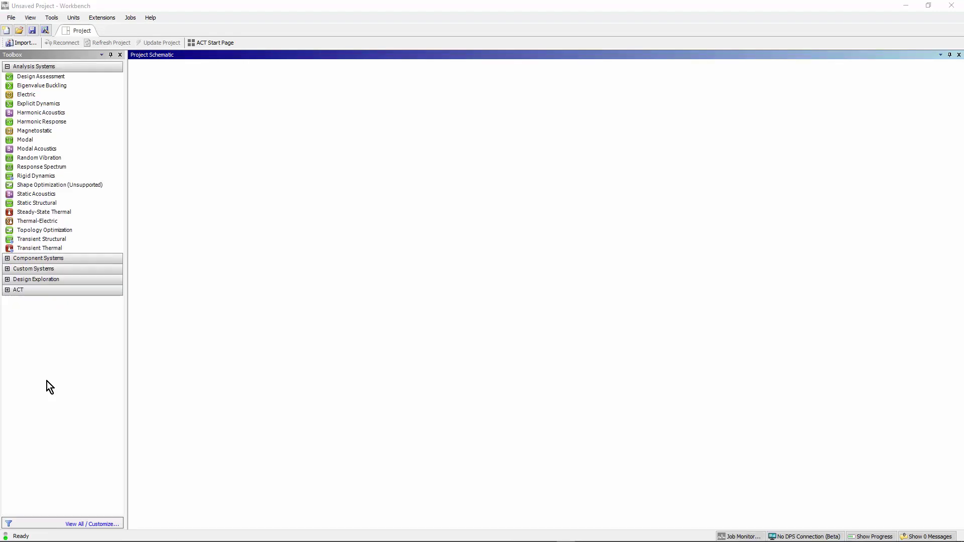
# Step: Launch Workbench 2019 R2 from the Start menu's ANSYS 2019 R2 folder
pyautogui.moveTo(31, 540)
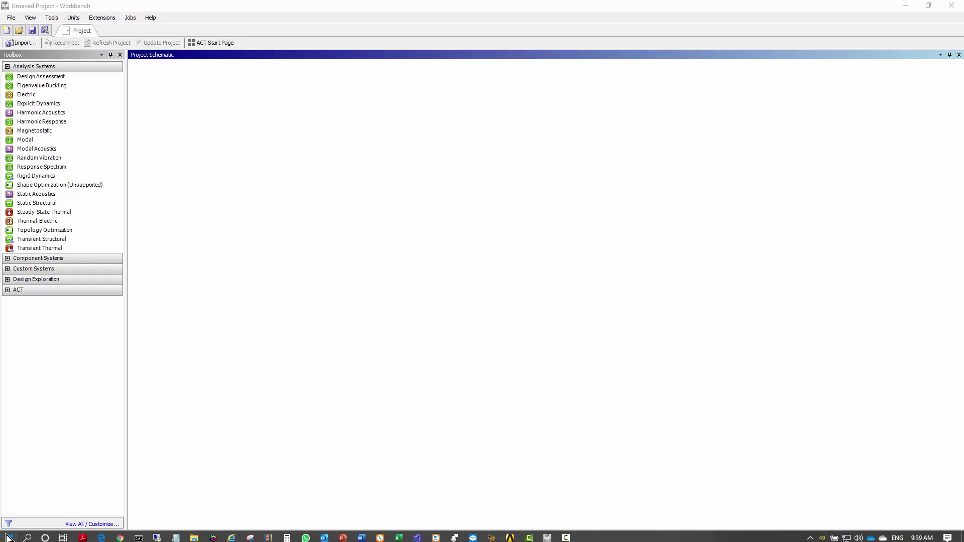
pyautogui.click(8, 537)
pyautogui.scroll(-1, 138, 430)
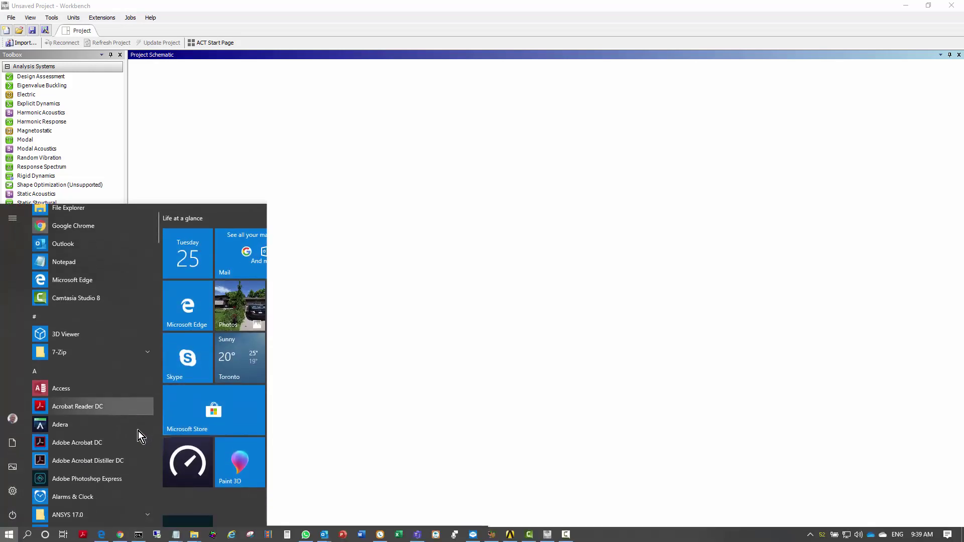
pyautogui.scroll(-5, 136, 430)
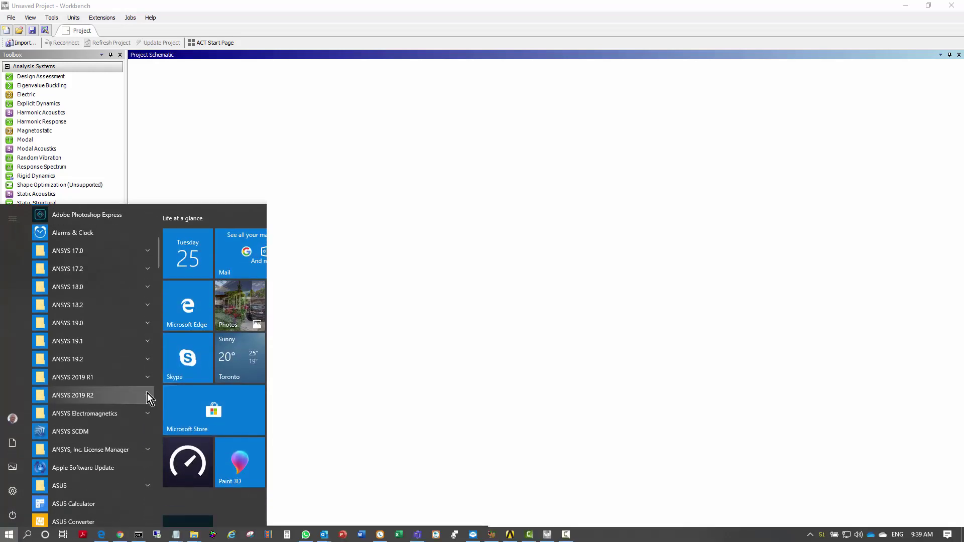
pyautogui.click(149, 393)
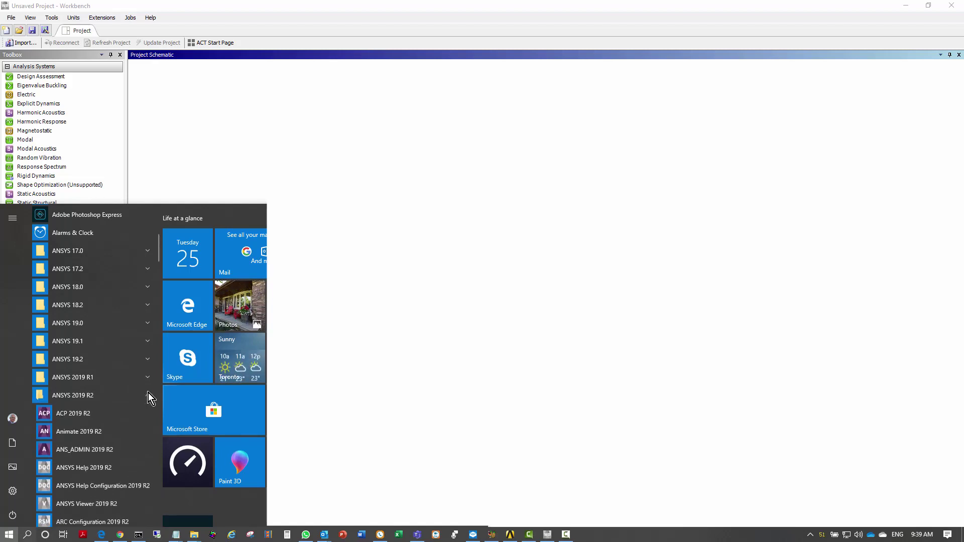
pyautogui.scroll(-10, 148, 393)
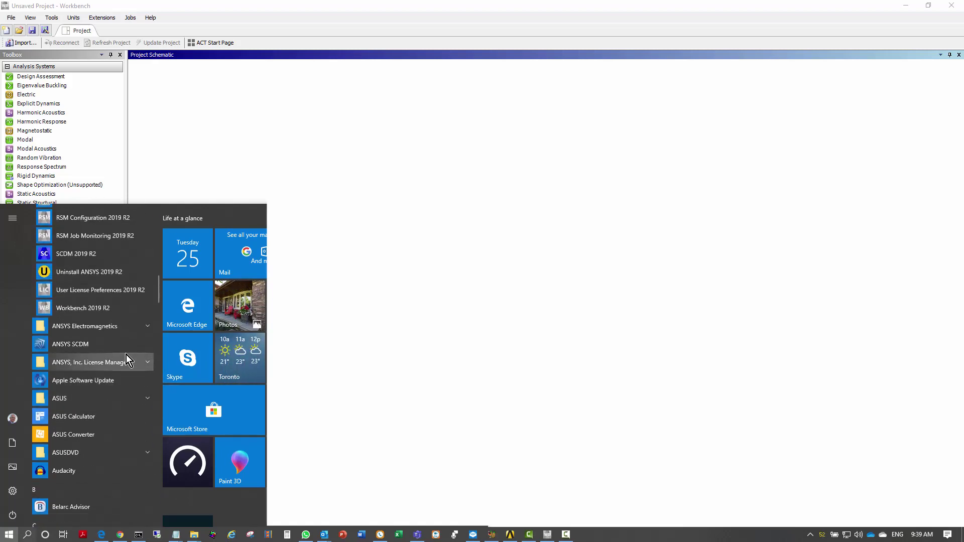
pyautogui.click(62, 308)
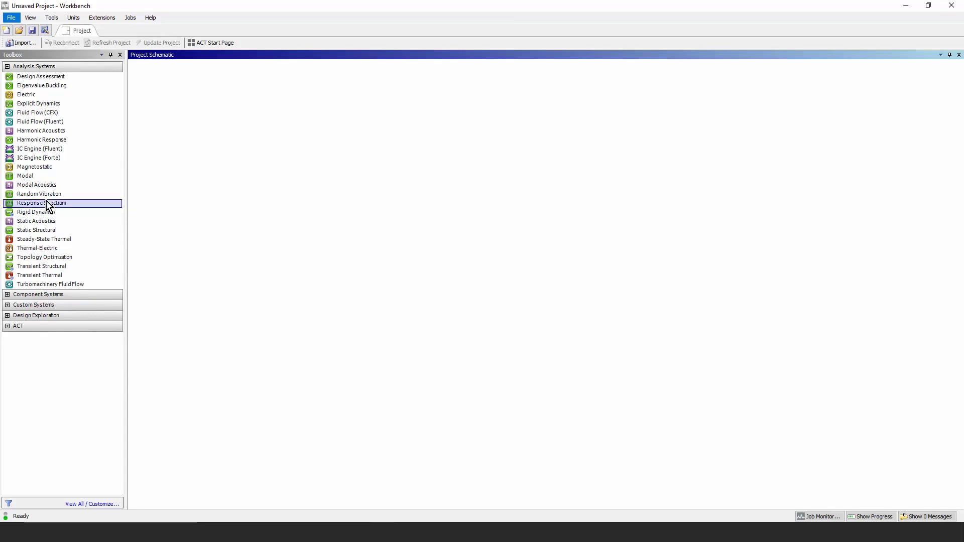
# Step: Add Static Structural system A and edit its Engineering Data, listing Structural Steel
pyautogui.moveTo(38, 230); pyautogui.dragTo(191, 108)
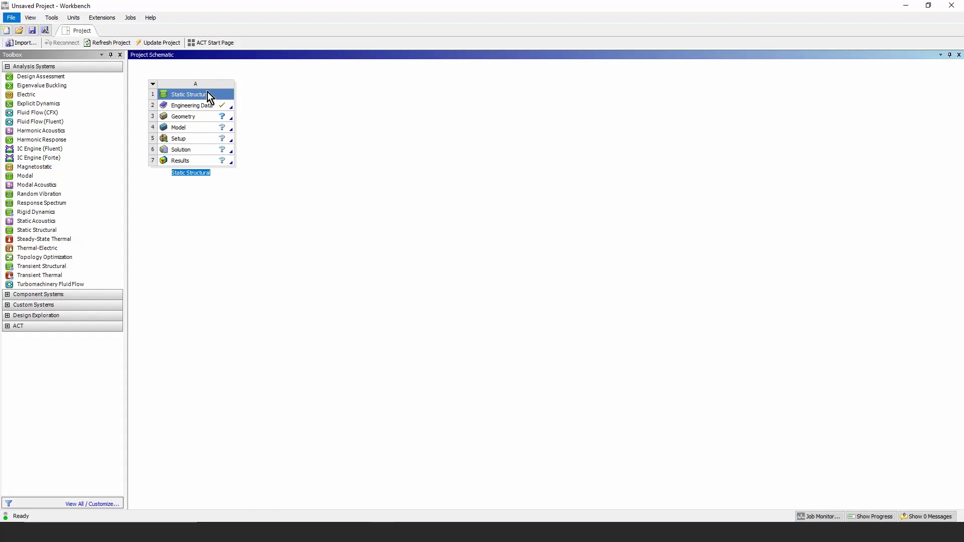
pyautogui.click(200, 106)
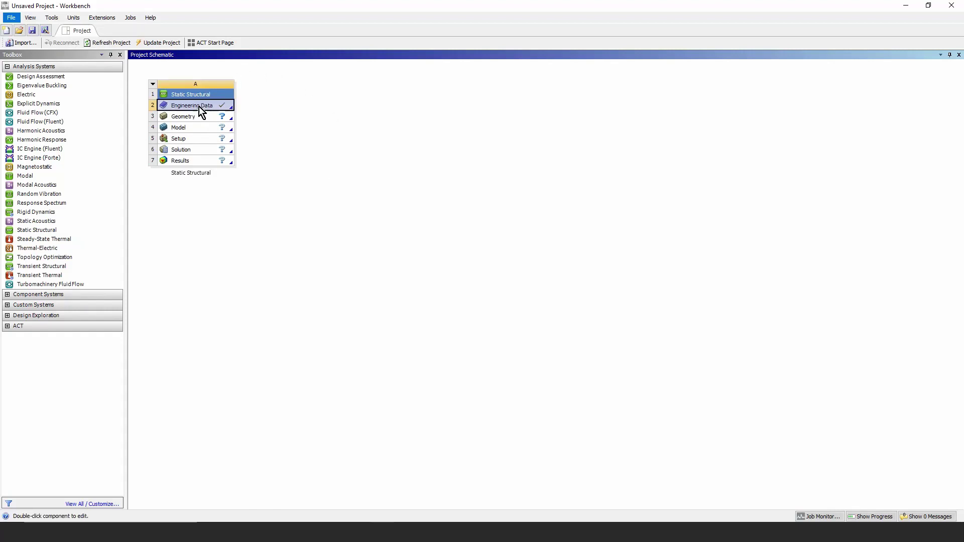
pyautogui.rightClick(198, 106)
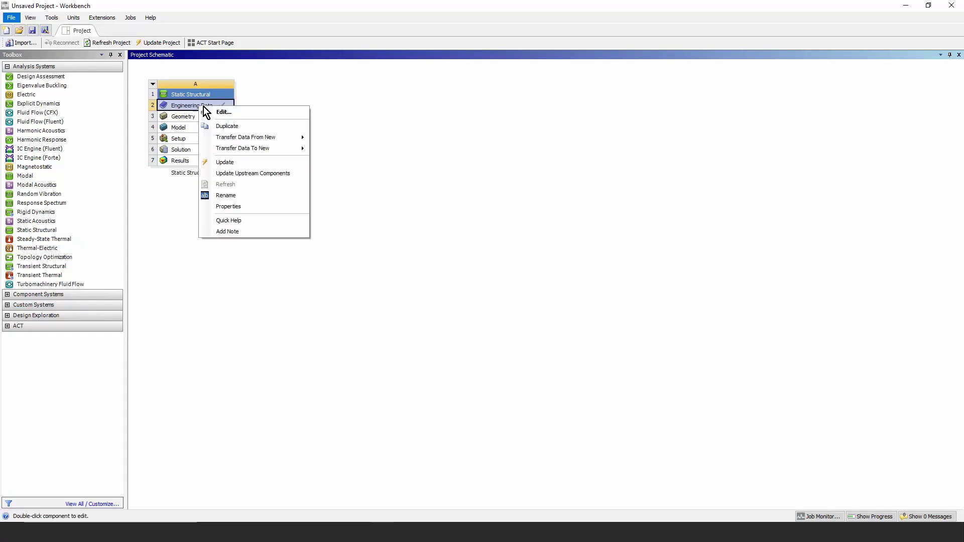
pyautogui.click(236, 111)
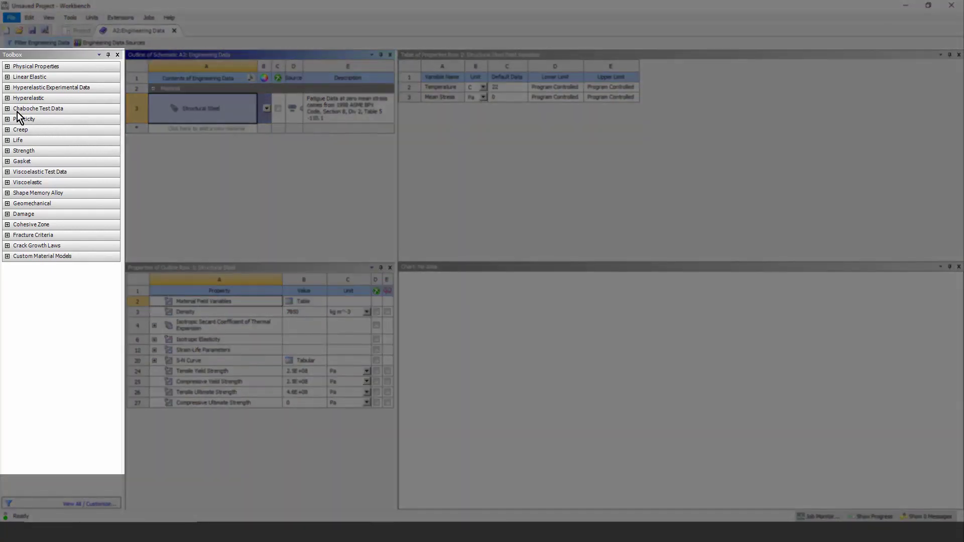
# Step: Browse the Plasticity and Hyperelastic model lists, then close the A2: Engineering Data tab
pyautogui.click(7, 120)
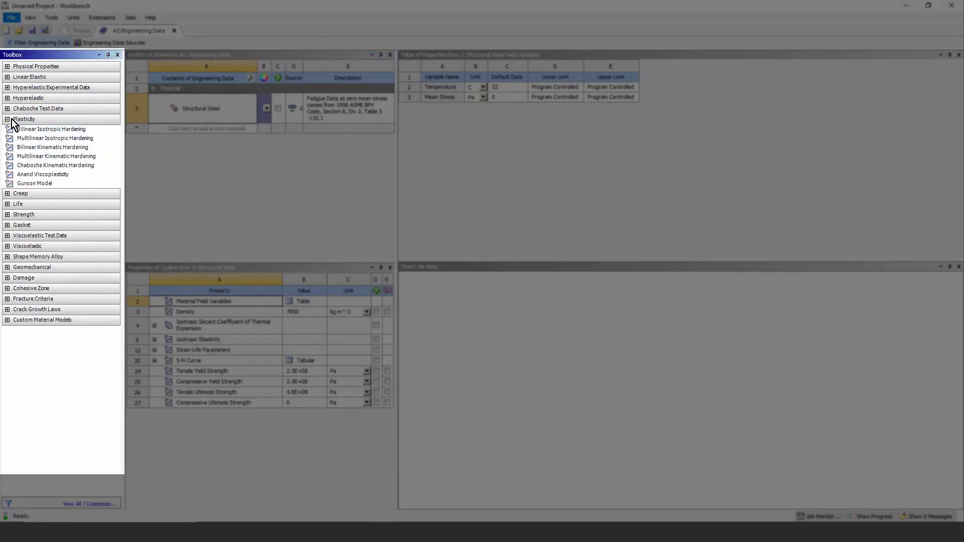
pyautogui.click(8, 120)
pyautogui.click(7, 99)
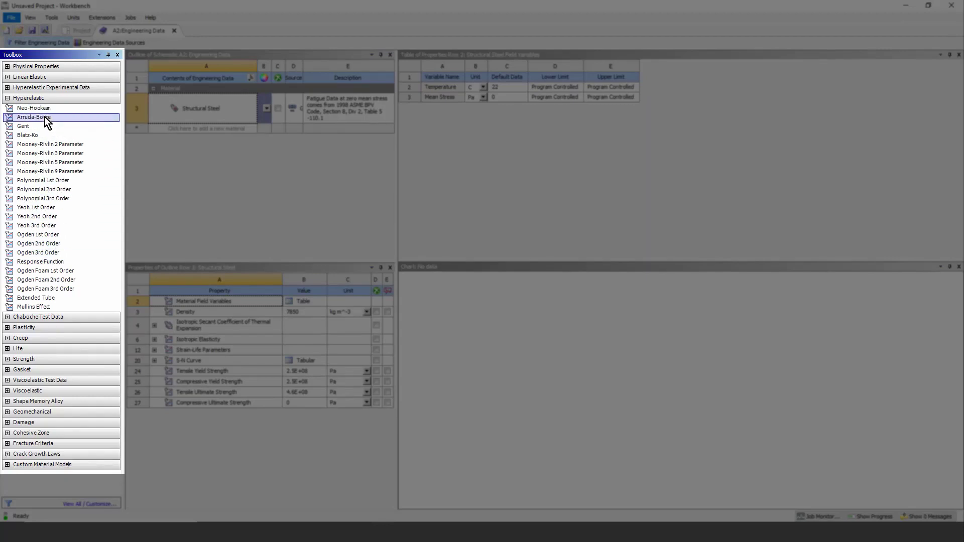
pyautogui.click(8, 99)
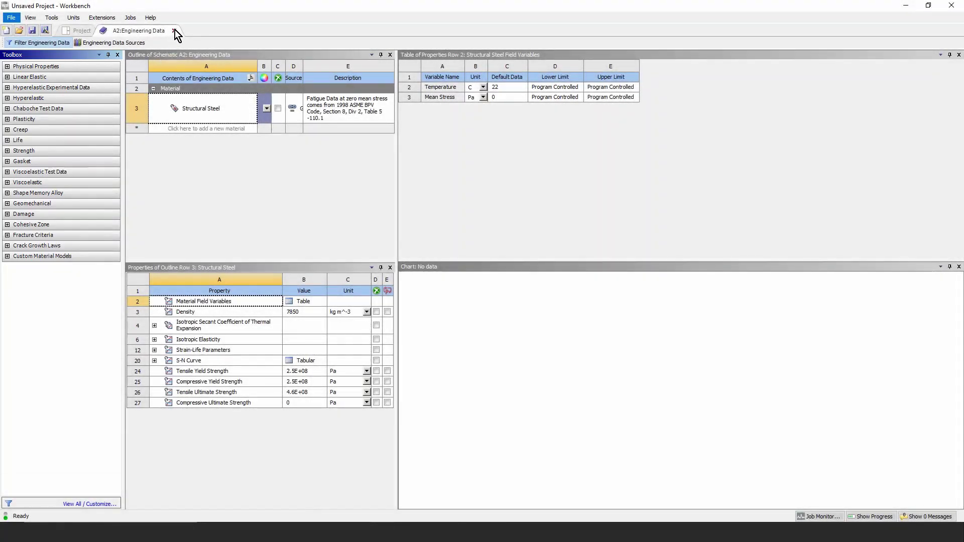
pyautogui.click(174, 30)
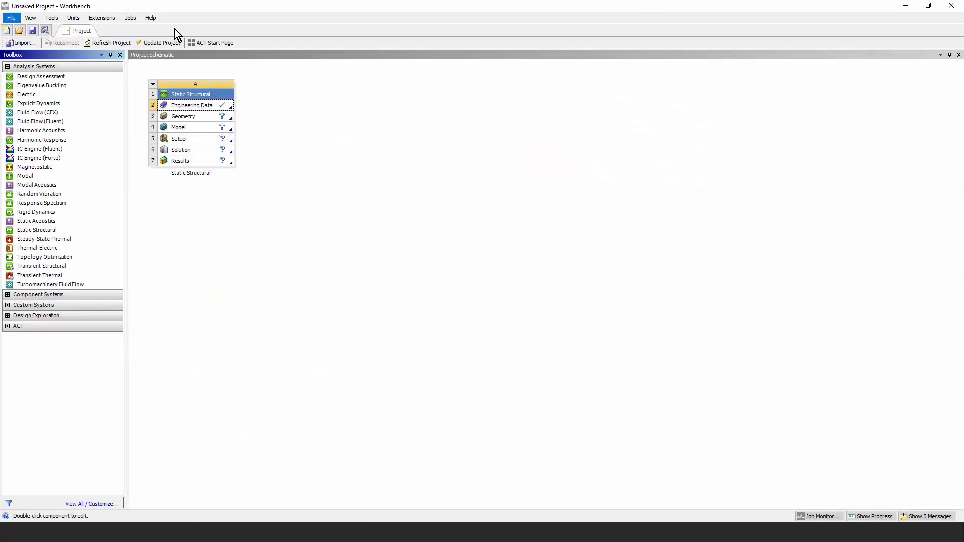
pyautogui.click(193, 116)
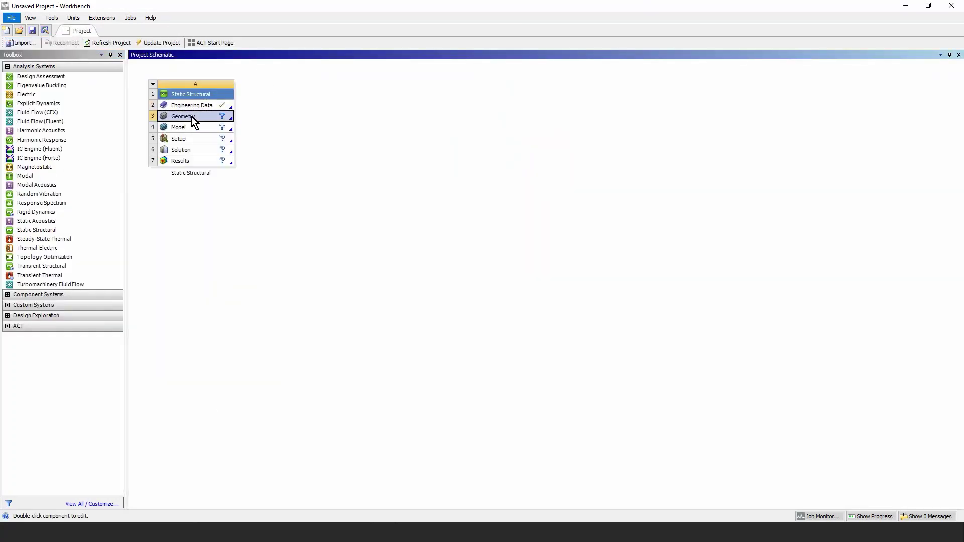
pyautogui.rightClick(192, 116)
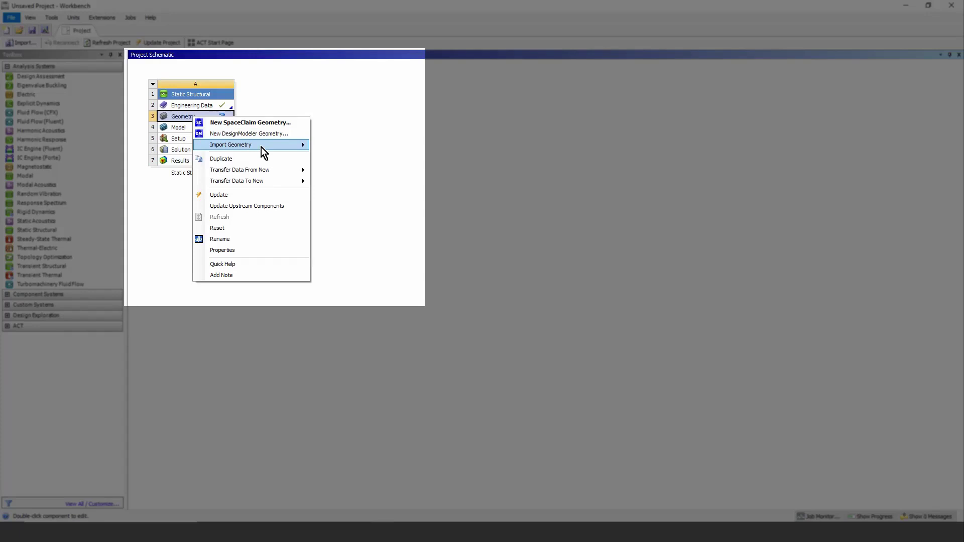
pyautogui.moveTo(261, 146)
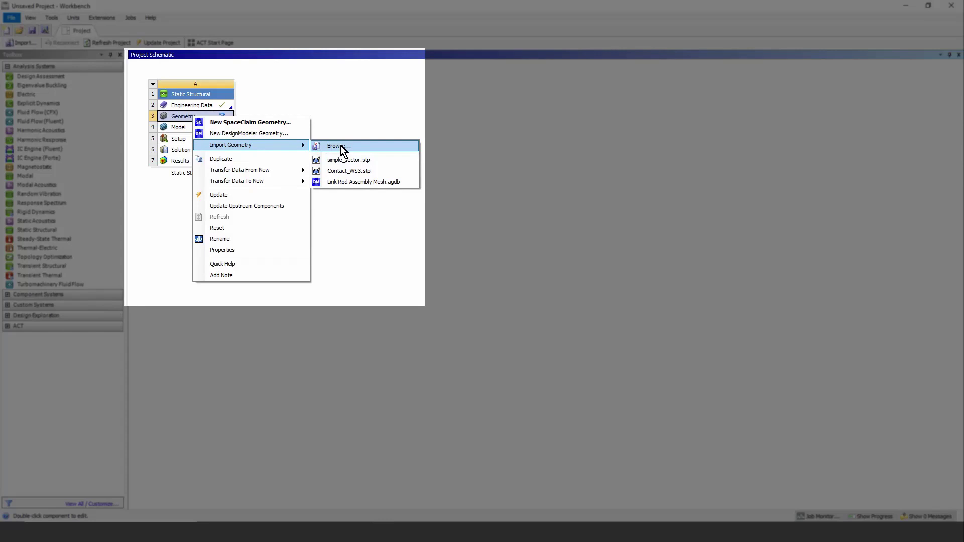
pyautogui.click(174, 196)
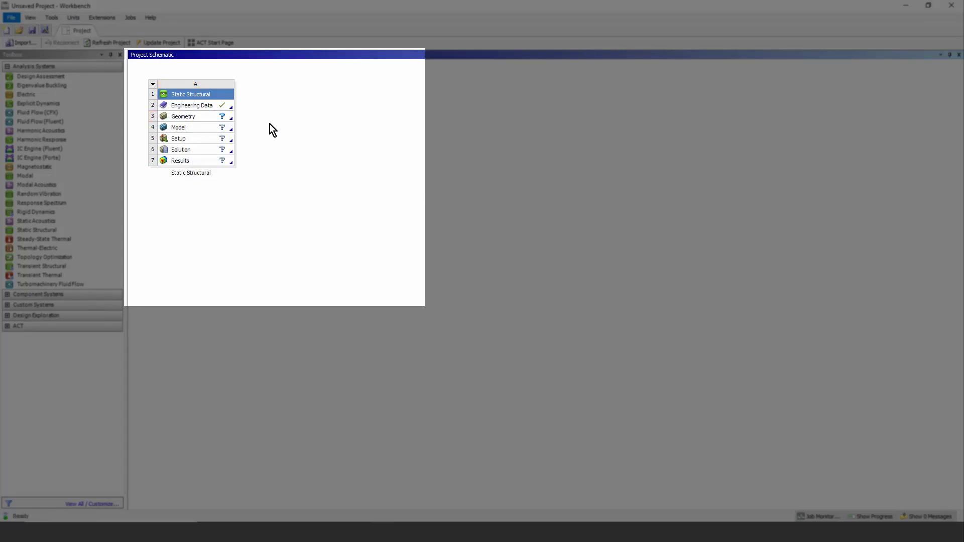
# Step: Check the Model cell's options, then select system A's Model, Setup and Results cells
pyautogui.click(209, 128)
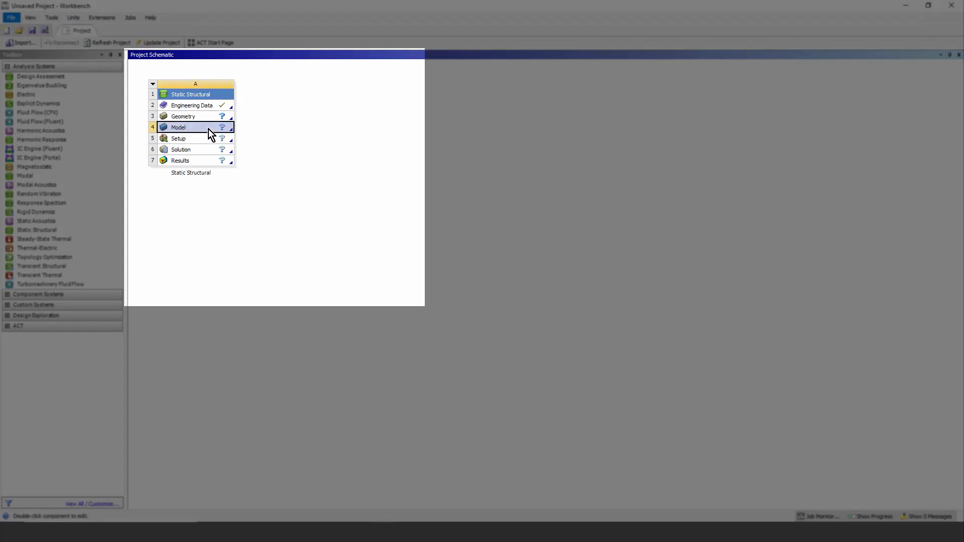
pyautogui.rightClick(209, 128)
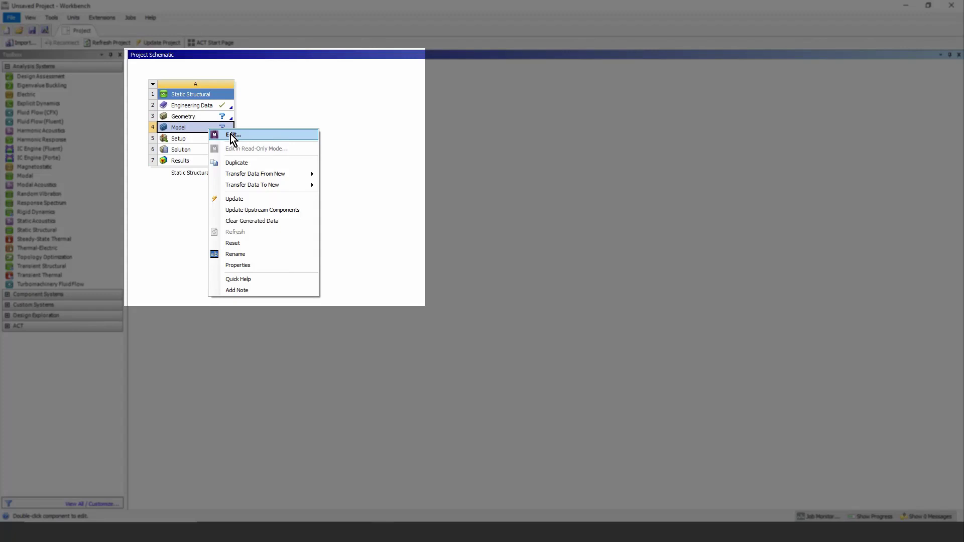
pyautogui.click(194, 127)
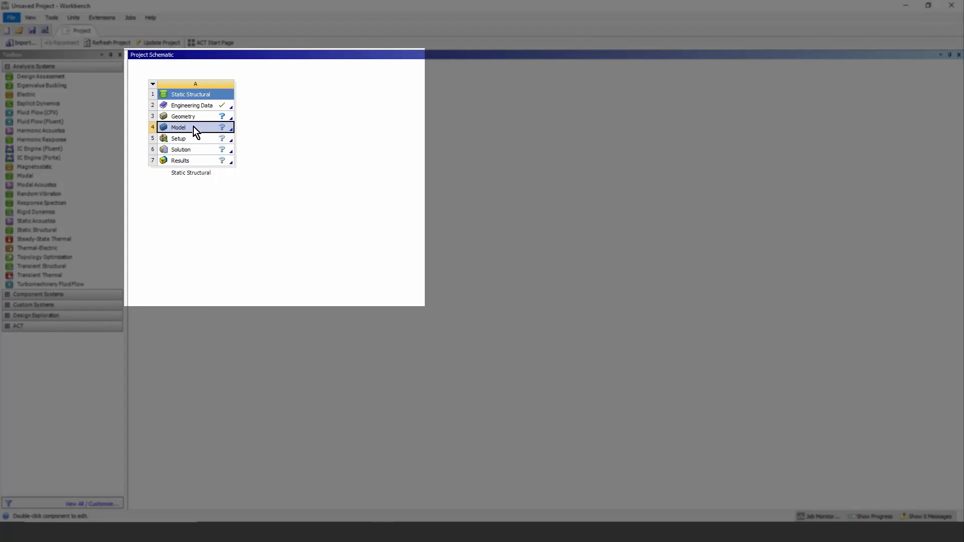
pyautogui.rightClick(194, 126)
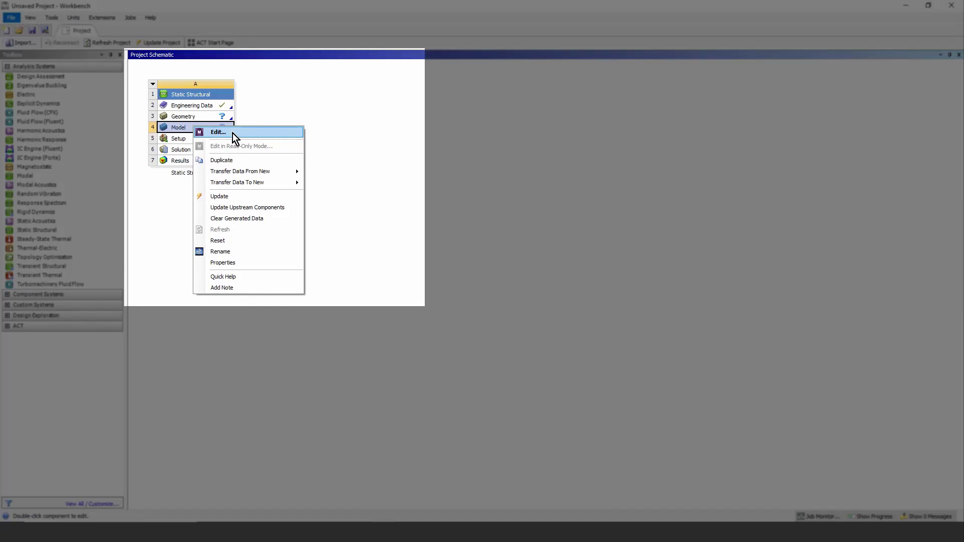
pyautogui.click(144, 126)
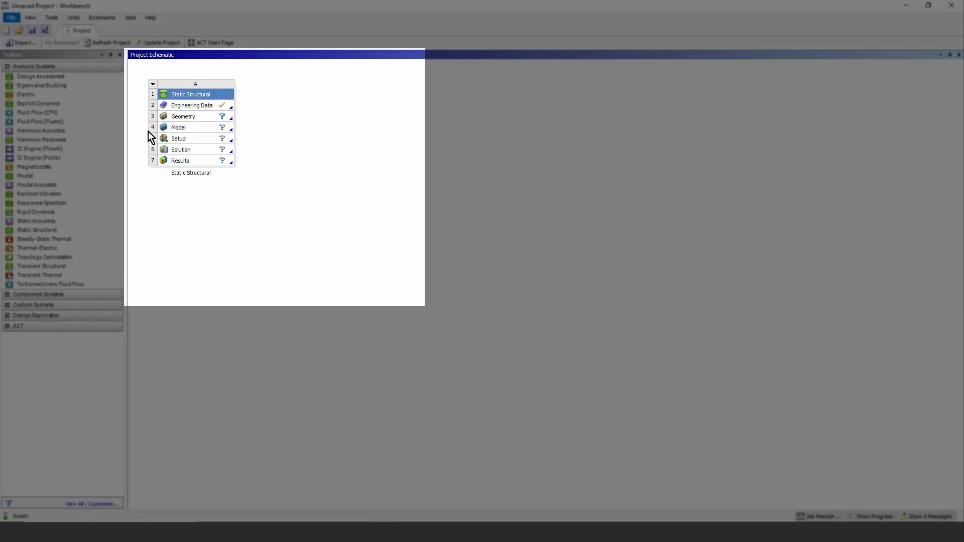
pyautogui.click(194, 128)
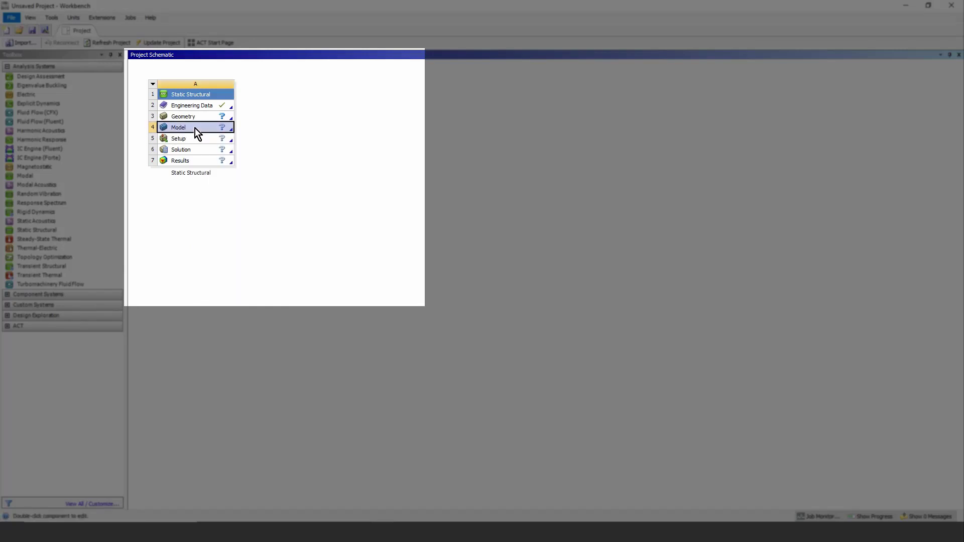
pyautogui.click(194, 138)
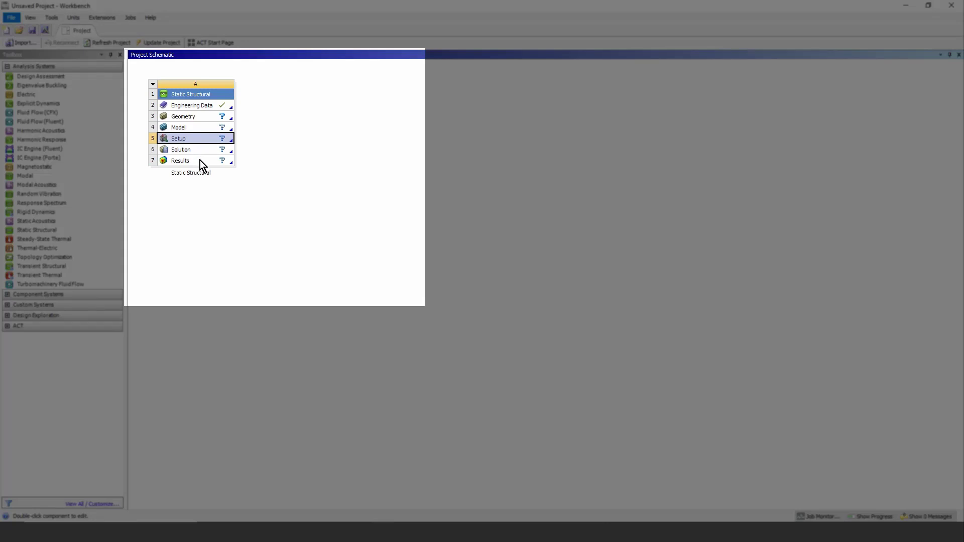
pyautogui.click(200, 161)
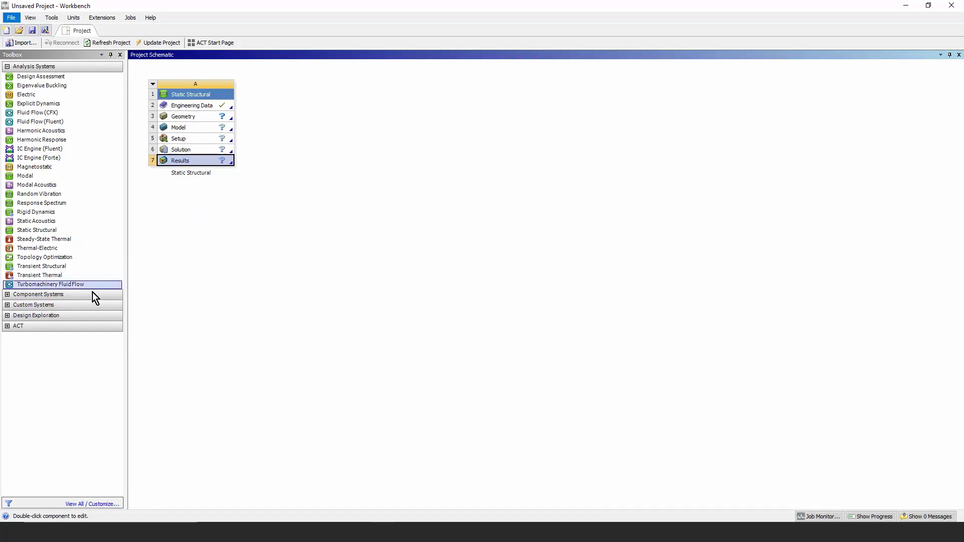
# Step: Add standalone Engineering Data system B and Geometry system C from Component Systems
pyautogui.click(7, 295)
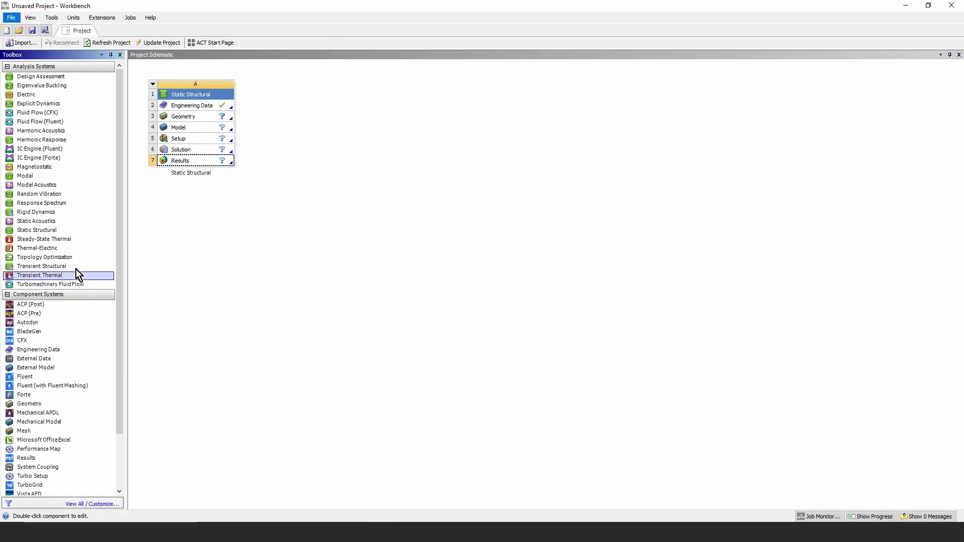
pyautogui.moveTo(119, 215); pyautogui.dragTo(114, 294)
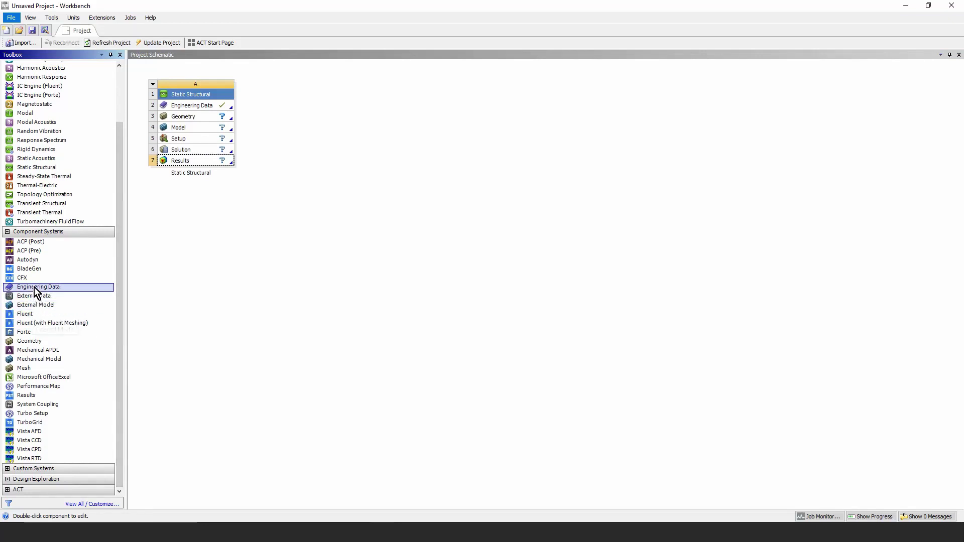
pyautogui.moveTo(34, 287); pyautogui.dragTo(314, 94)
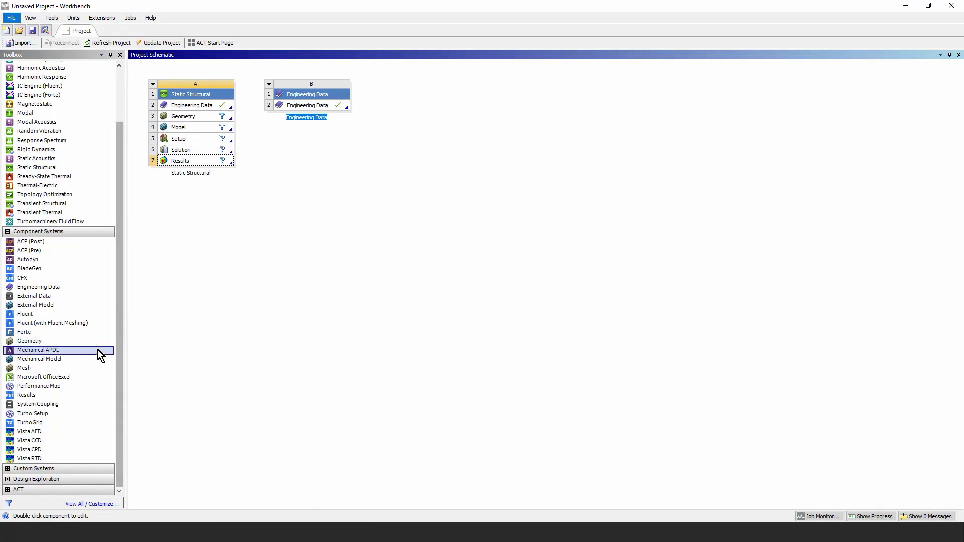
pyautogui.moveTo(40, 341); pyautogui.dragTo(406, 110)
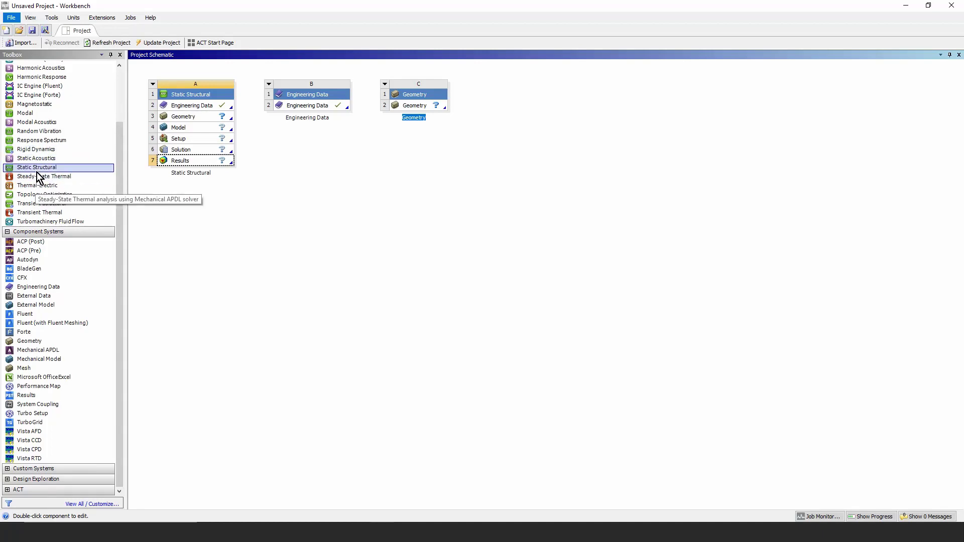
# Step: Add Static Structural system D on C2 and link B2 engineering data into D2
pyautogui.moveTo(37, 170); pyautogui.dragTo(438, 106)
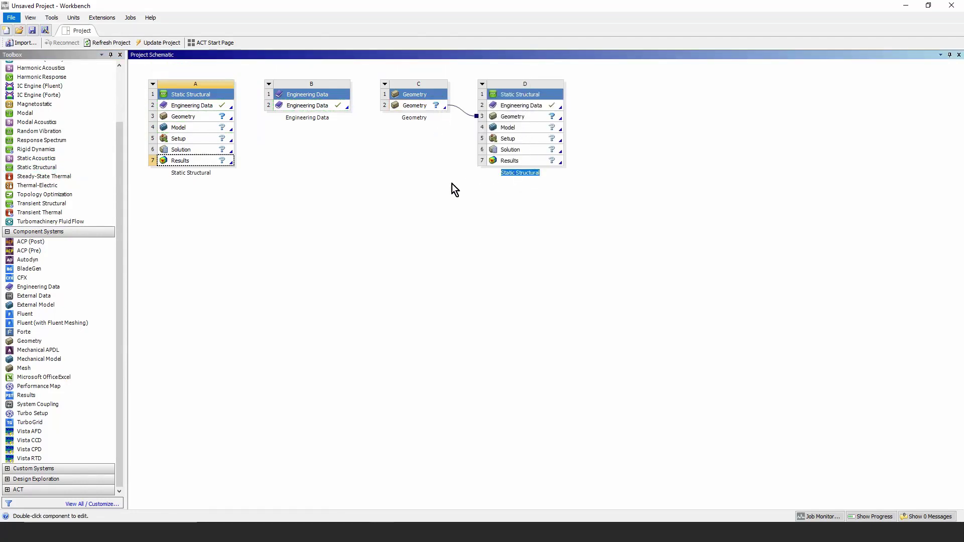
pyautogui.moveTo(308, 106); pyautogui.dragTo(523, 106)
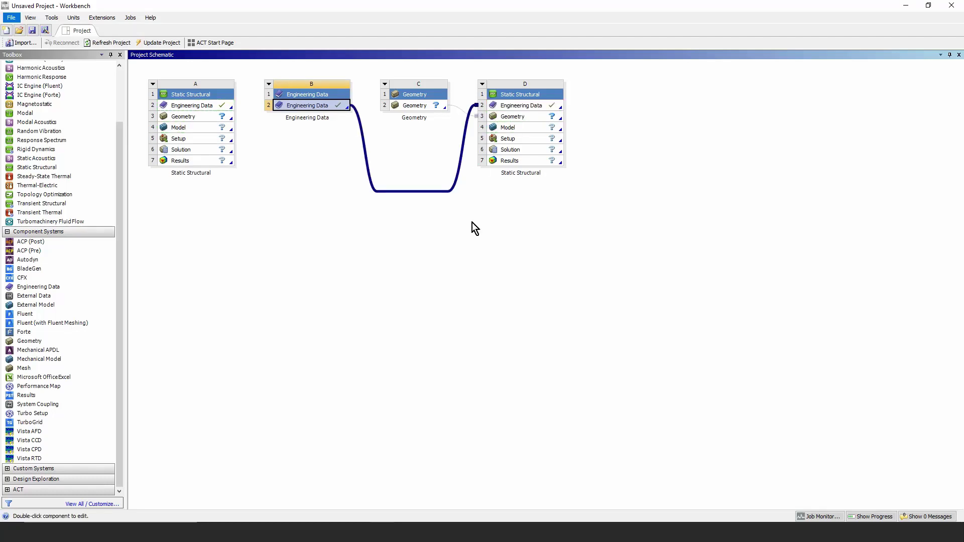
pyautogui.click(469, 238)
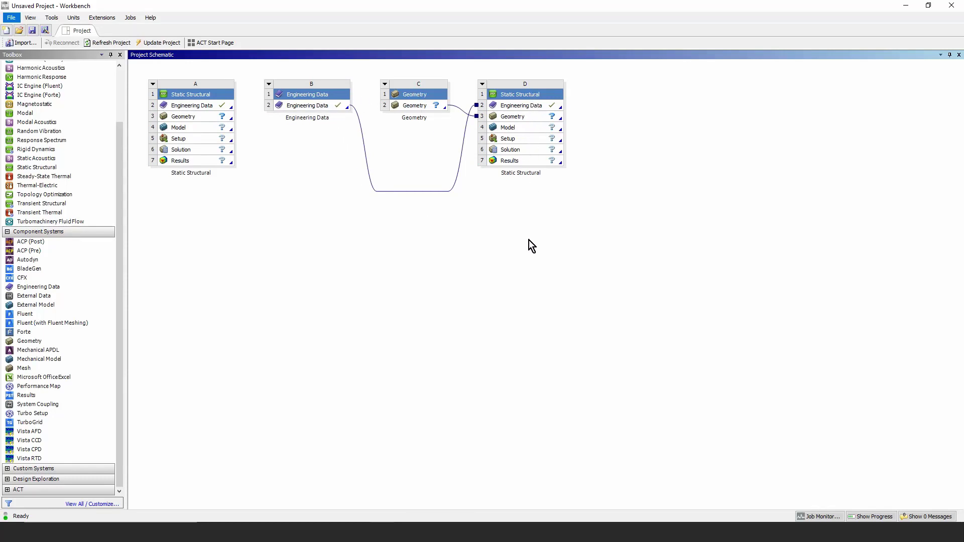
pyautogui.click(526, 128)
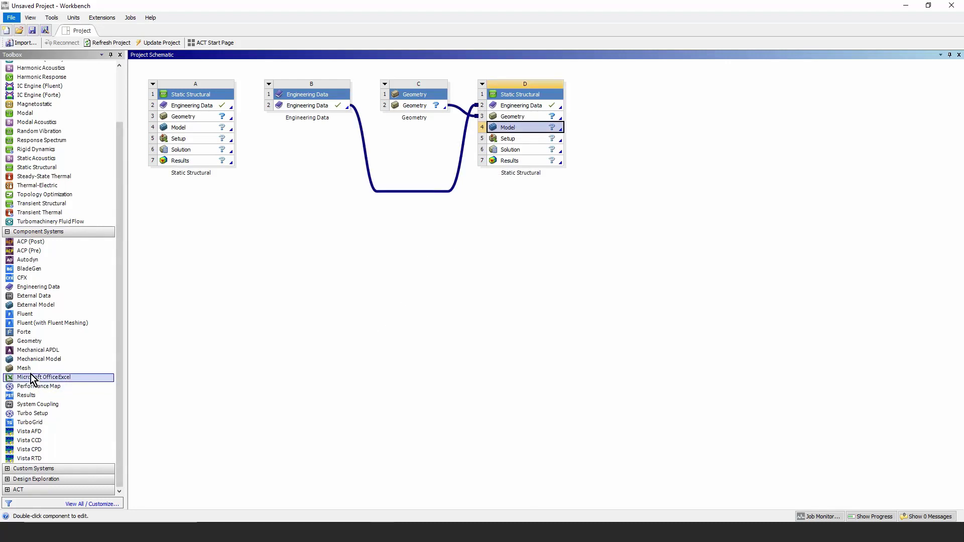
# Step: Add Mechanical Model E sharing Geometry C, then Static Structural F sharing E2:E4
pyautogui.moveTo(30, 360); pyautogui.dragTo(423, 105)
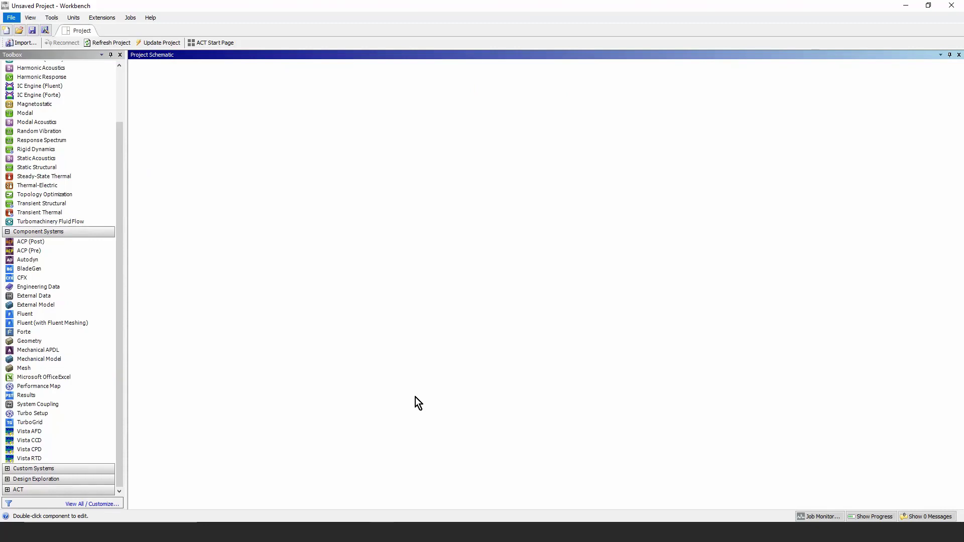
pyautogui.click(416, 406)
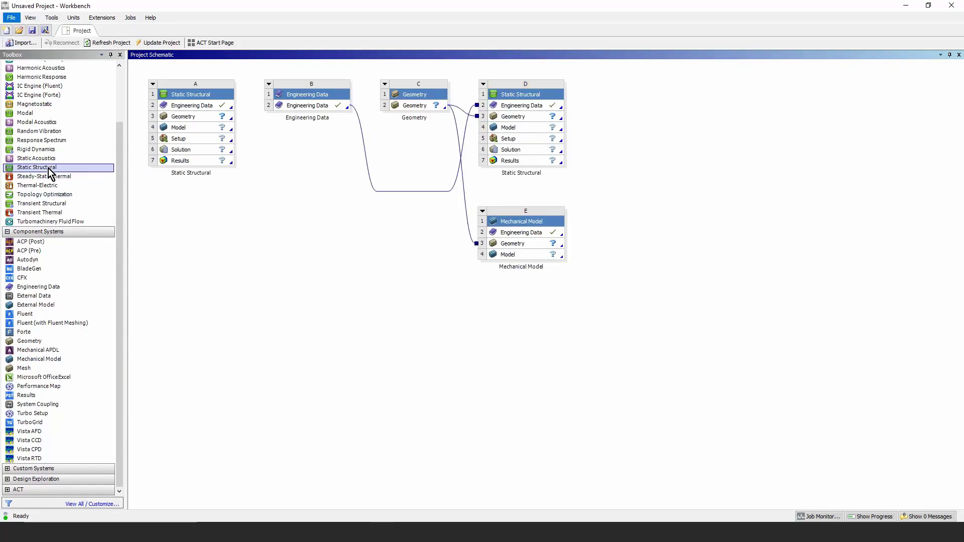
pyautogui.moveTo(50, 169); pyautogui.dragTo(546, 256)
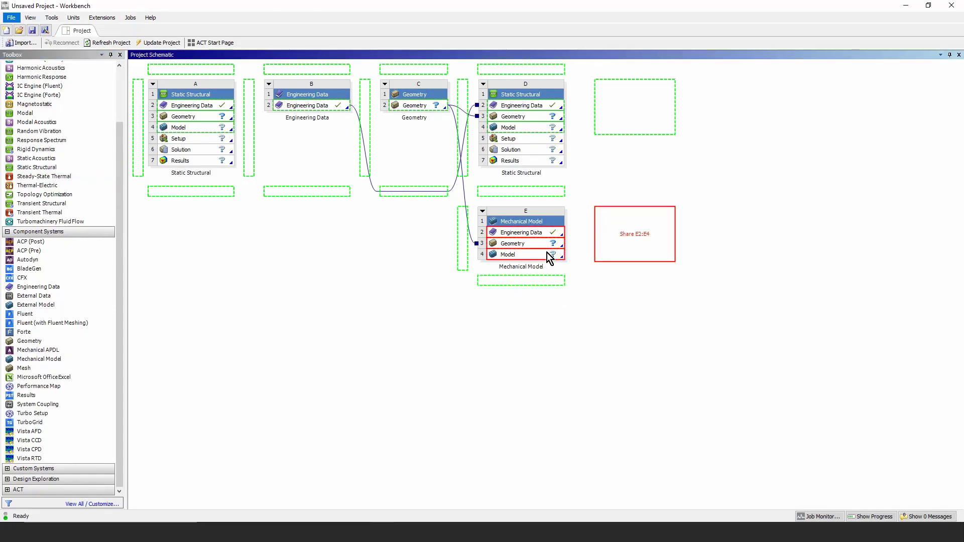
pyautogui.click(612, 373)
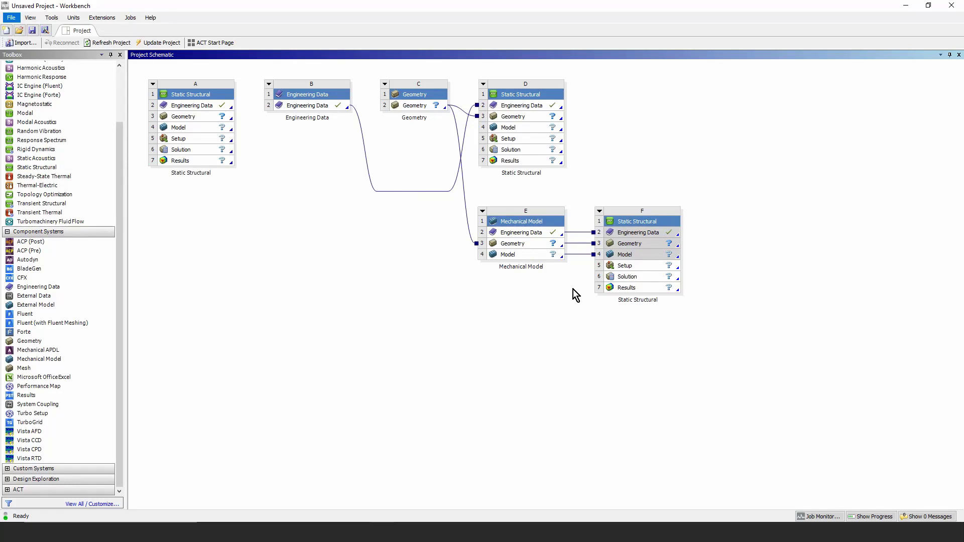
# Step: Show Geometry cell C2's Properties: Component ID Geometry 1, Directory Geom, Analysis Type 3D
pyautogui.click(412, 193)
pyautogui.rightClick(412, 192)
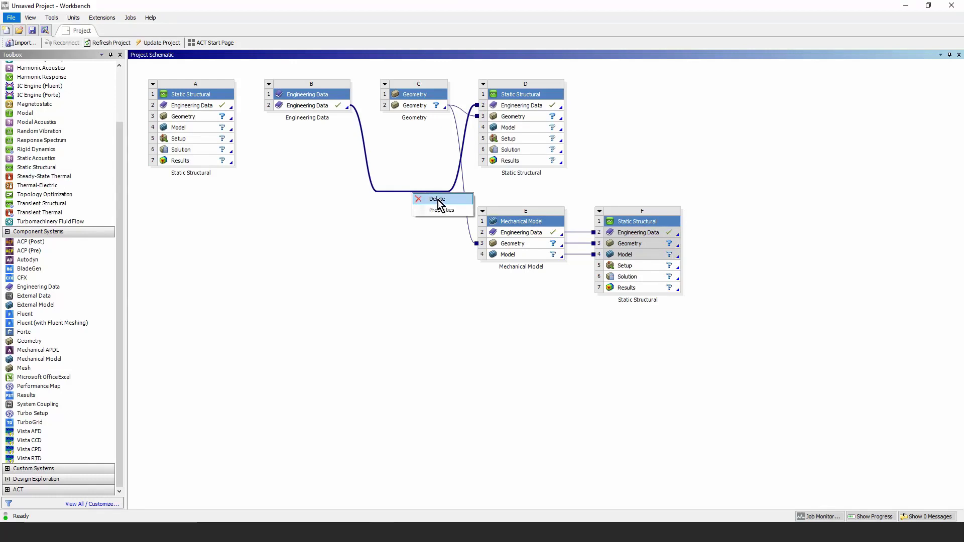
pyautogui.click(357, 232)
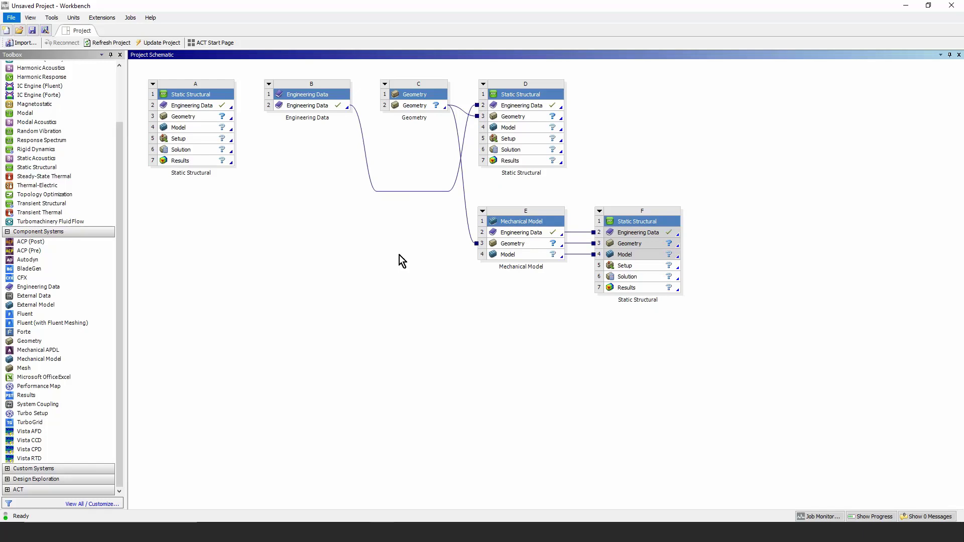
pyautogui.click(414, 107)
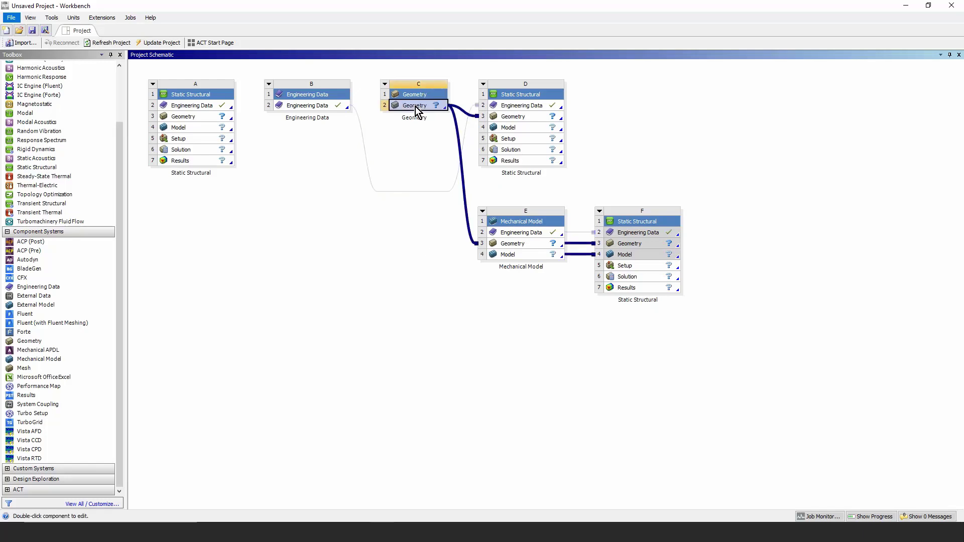
pyautogui.rightClick(415, 107)
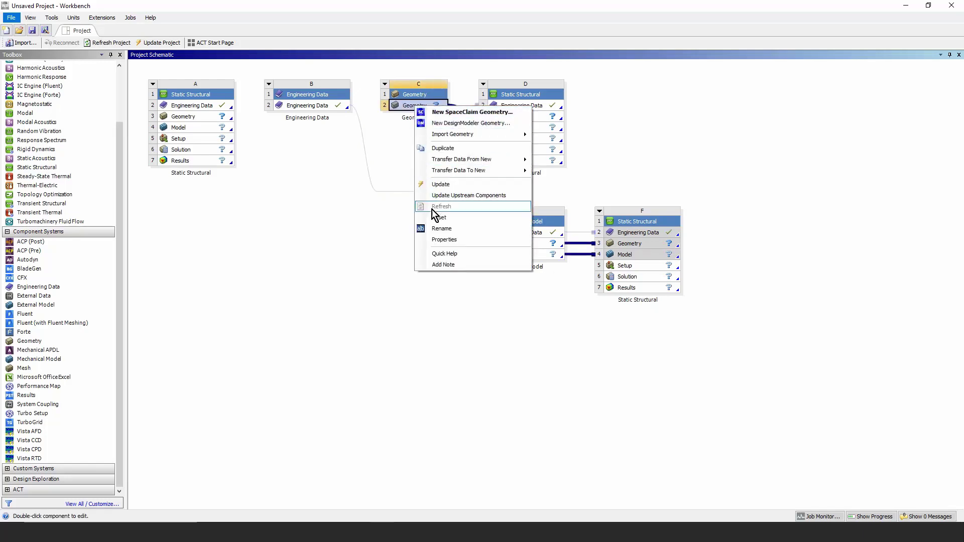
pyautogui.click(454, 241)
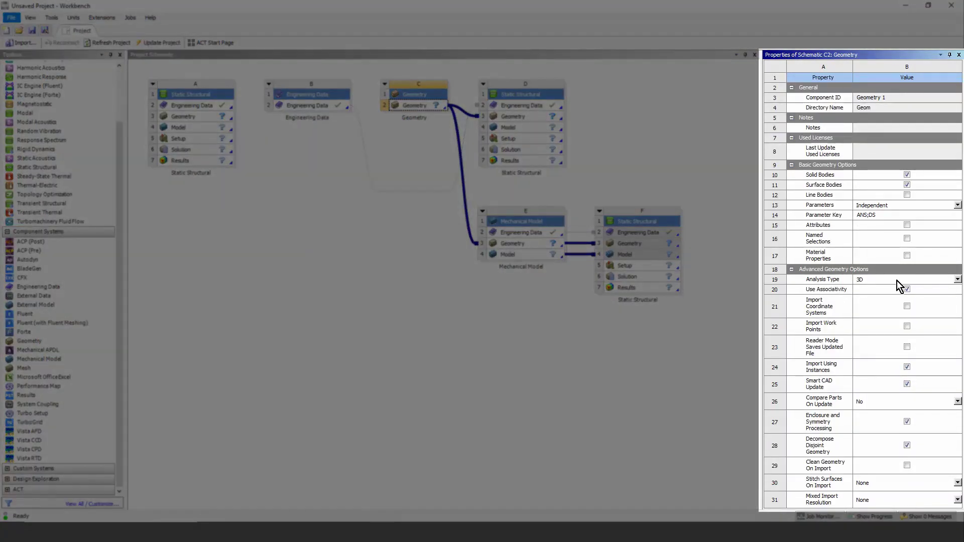
# Step: Keep C2's Analysis Type at 3D and display the project-level properties (Run in Foreground)
pyautogui.click(957, 279)
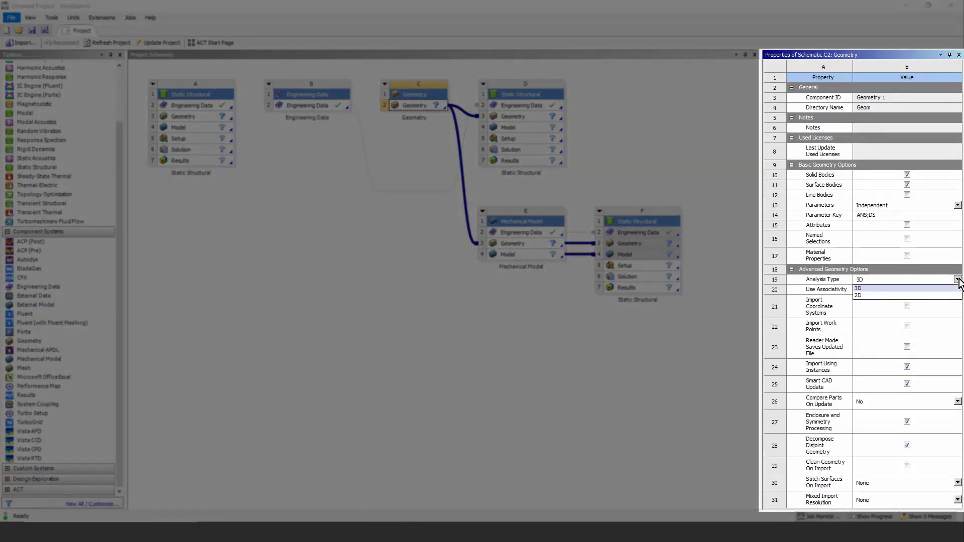
pyautogui.click(874, 287)
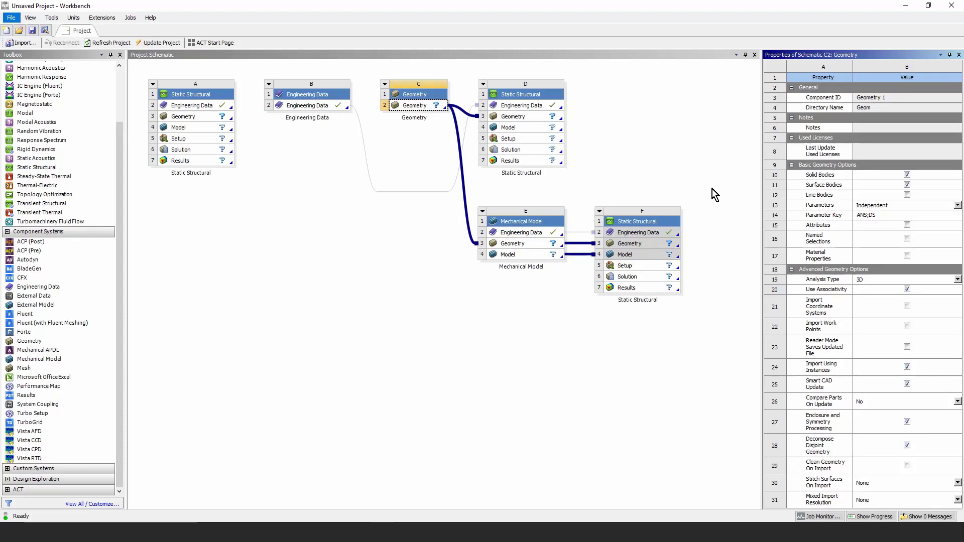
pyautogui.click(547, 331)
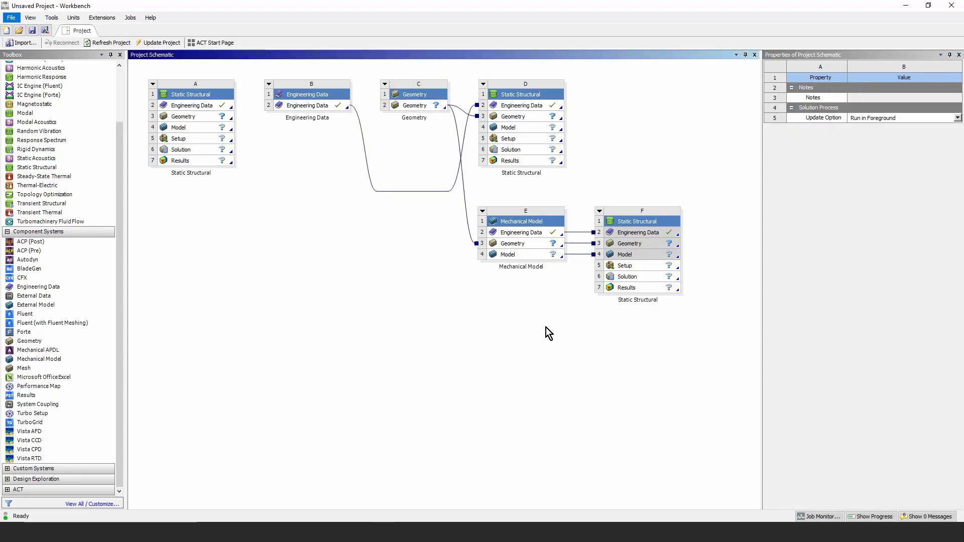